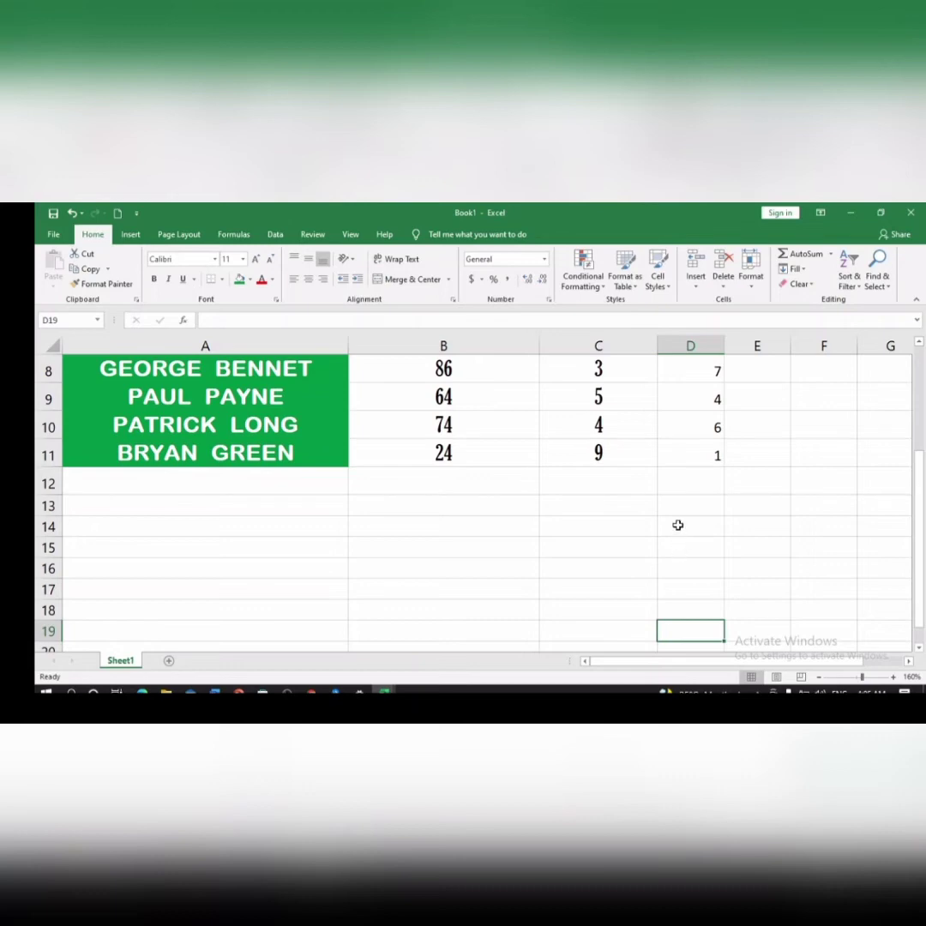
Scroll up to show the scores table from the NAME, Scores and Rank headers through row 11.
scroll(678, 527, "up", 3)
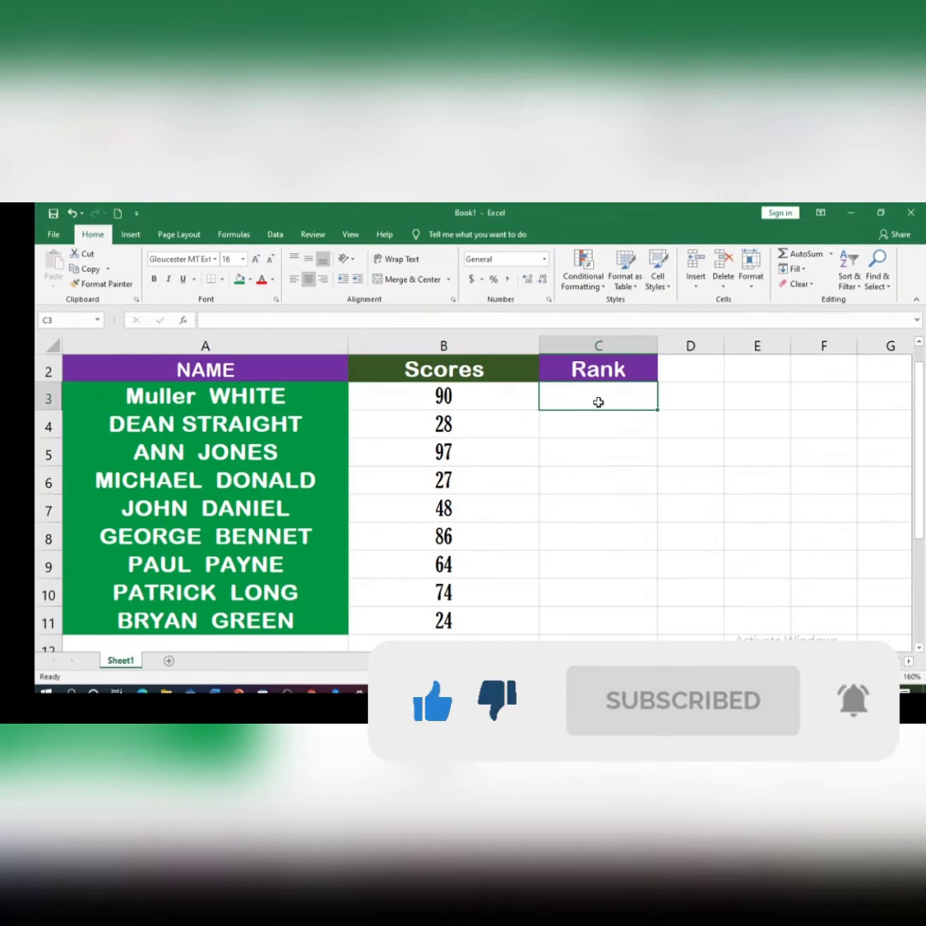
Begin =RANK(B3,B3:B11 in C3, ranking B3's score against the B3:B11 scores.
type("=")
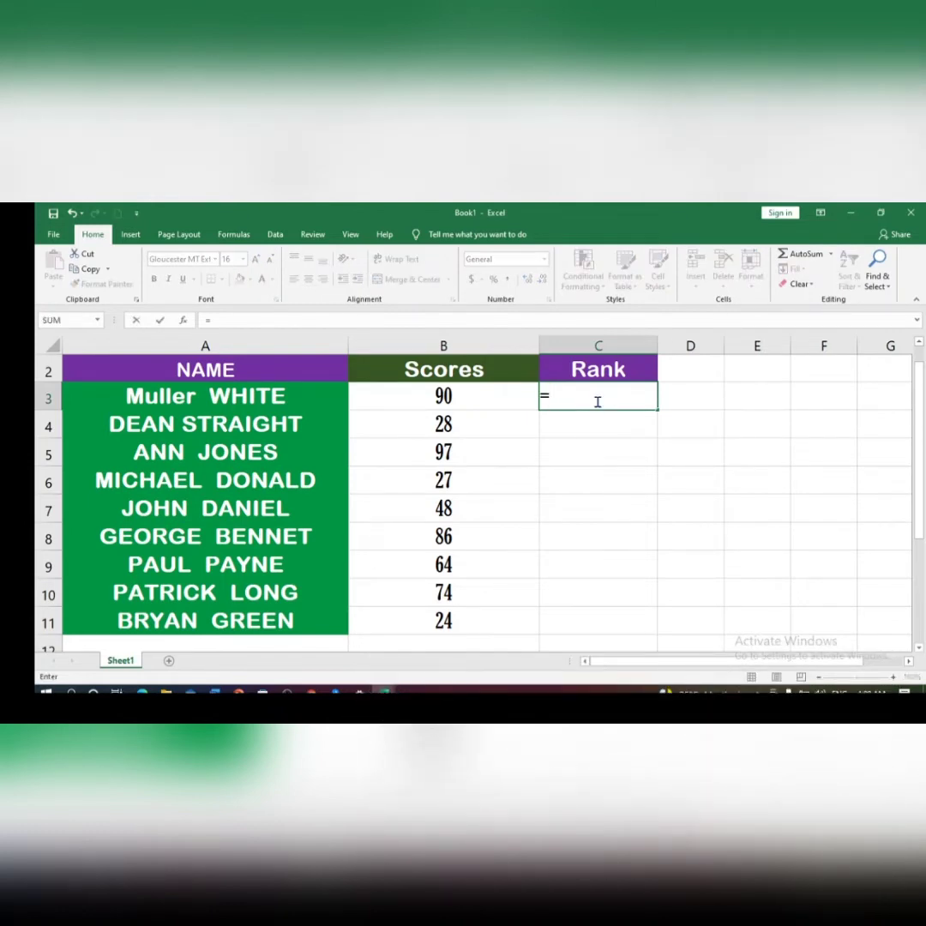
type("r")
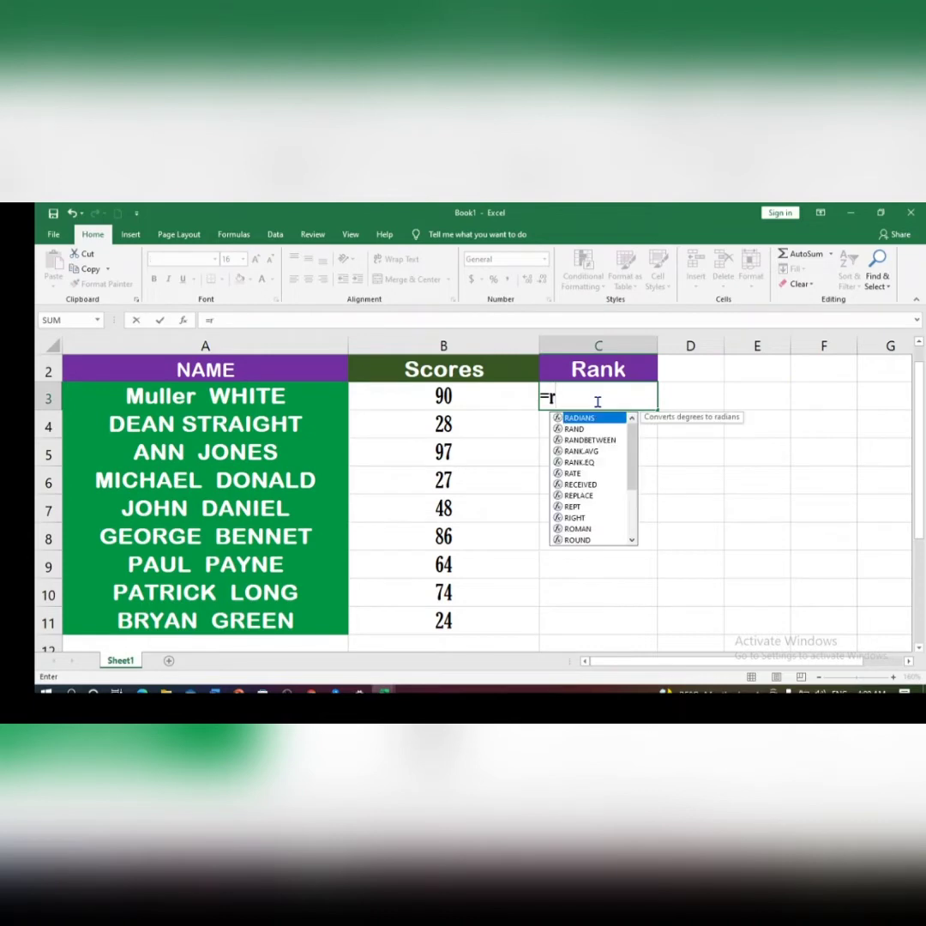
type("ank")
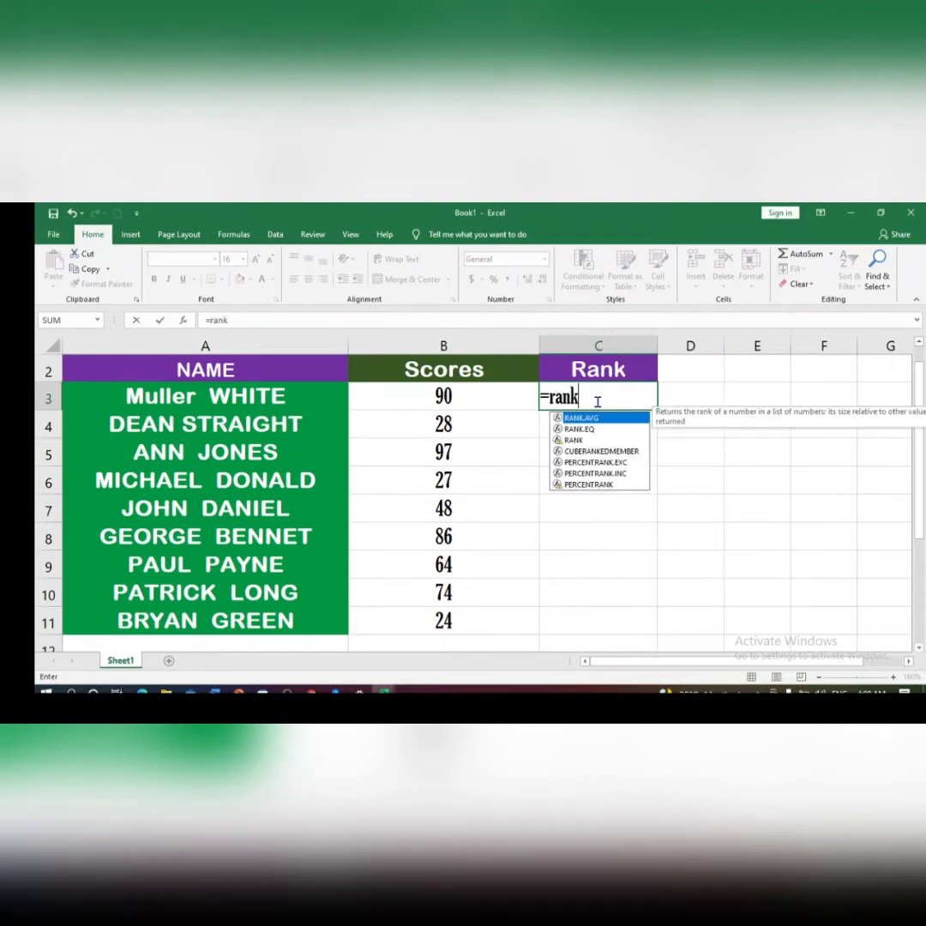
left_click(578, 443)
double_click(580, 442)
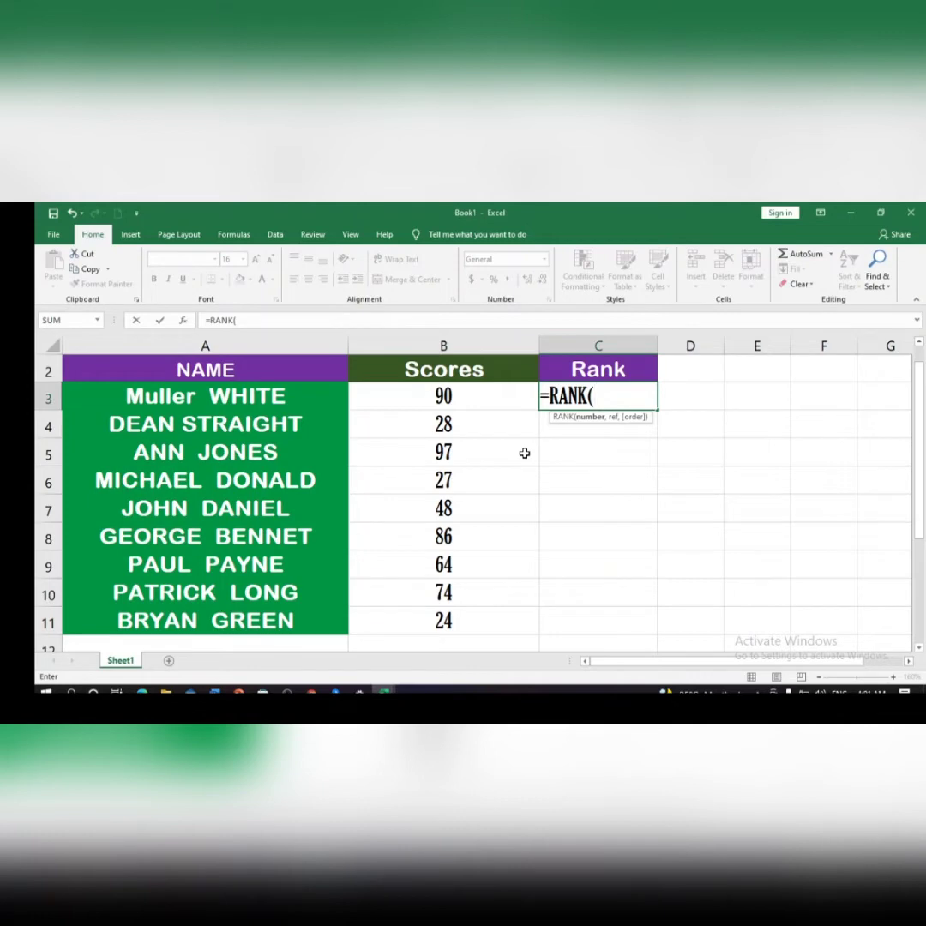
left_click(463, 397)
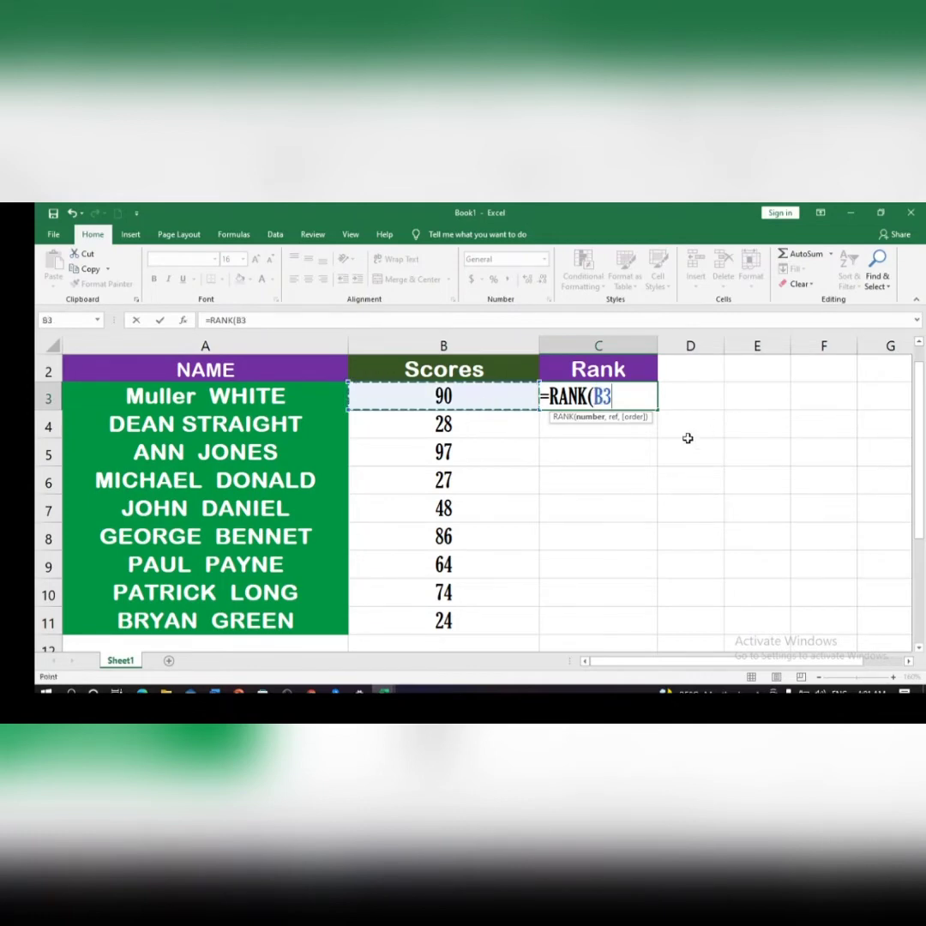
type(",")
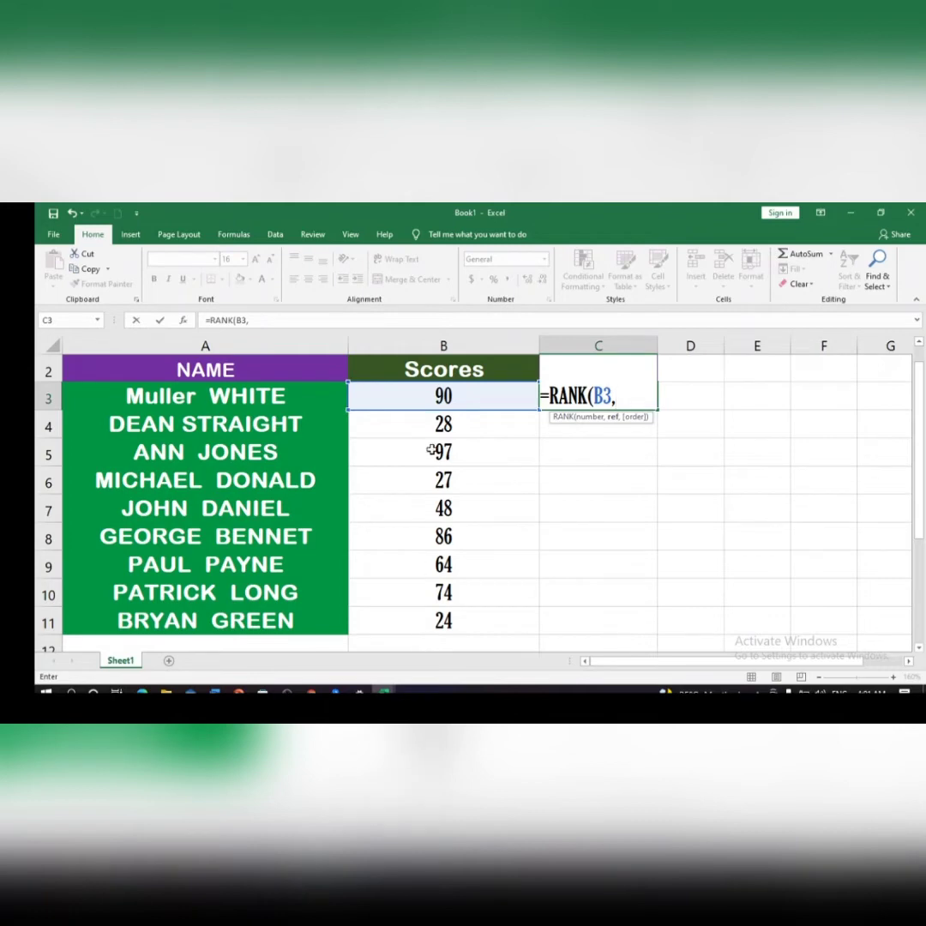
left_click_drag(404, 393, 393, 615)
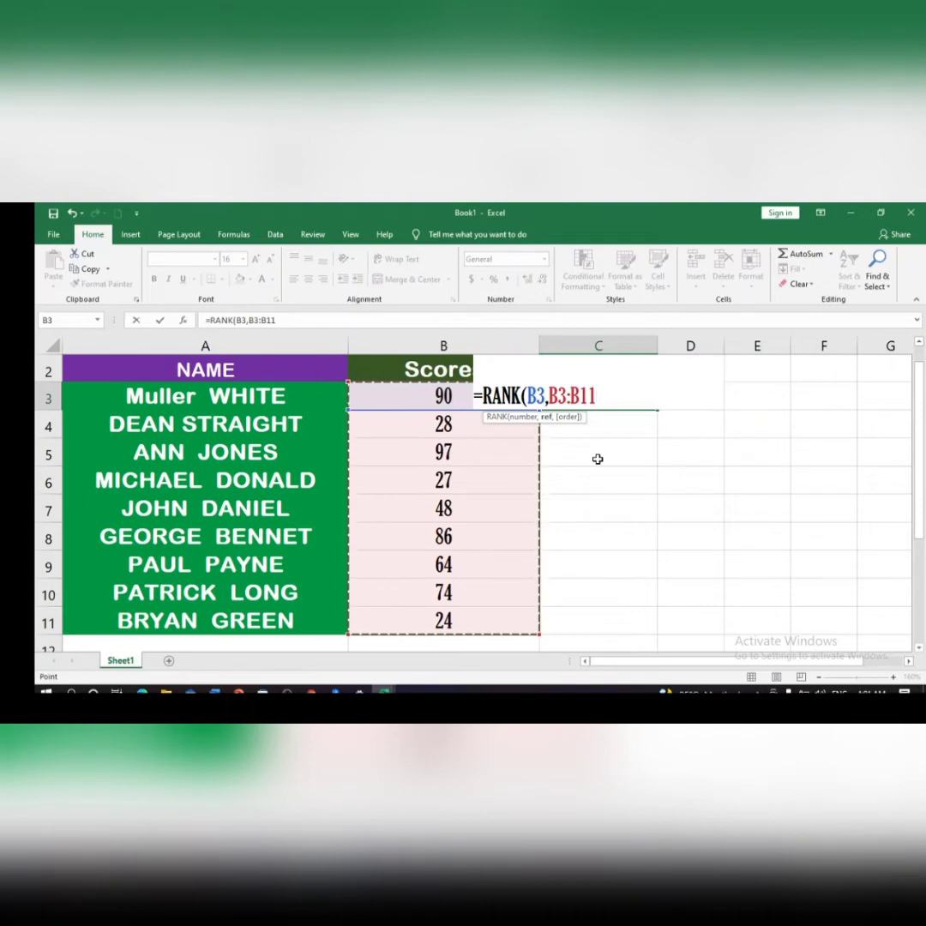
Finish C3 as =RANK(B3,$B$3:$B$11,0), ranking the 90 score 2nd in descending order.
key("F4")
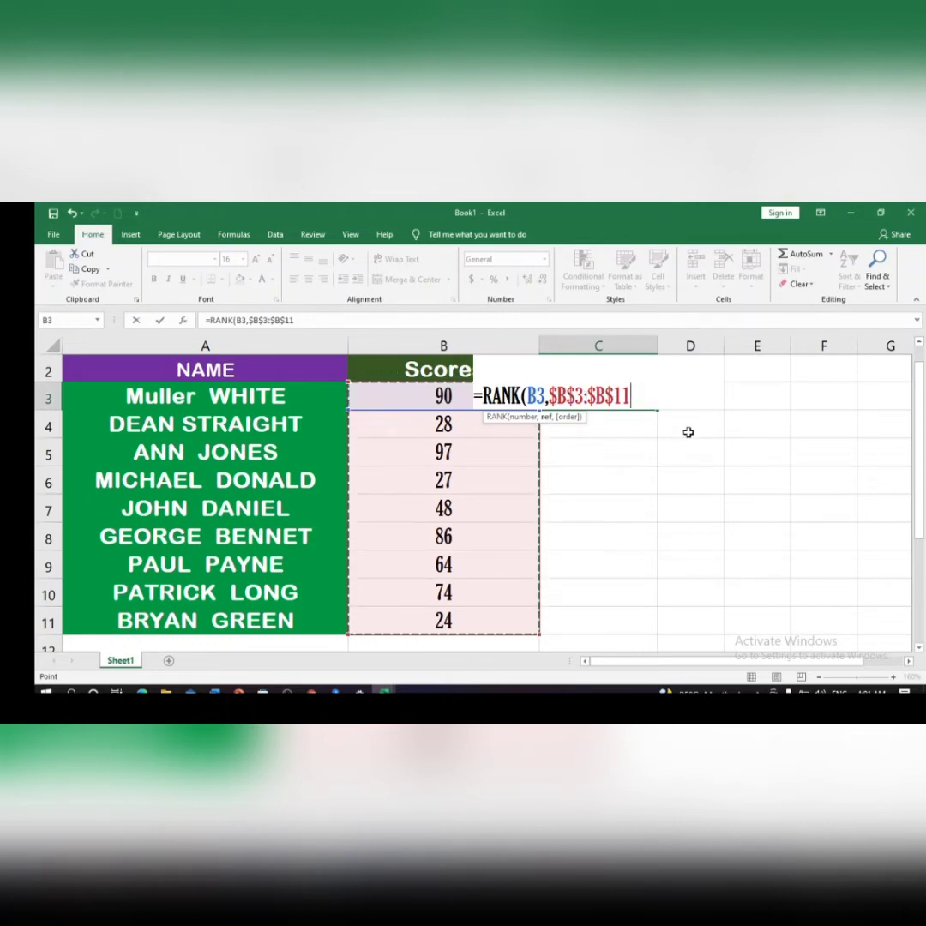
type(",")
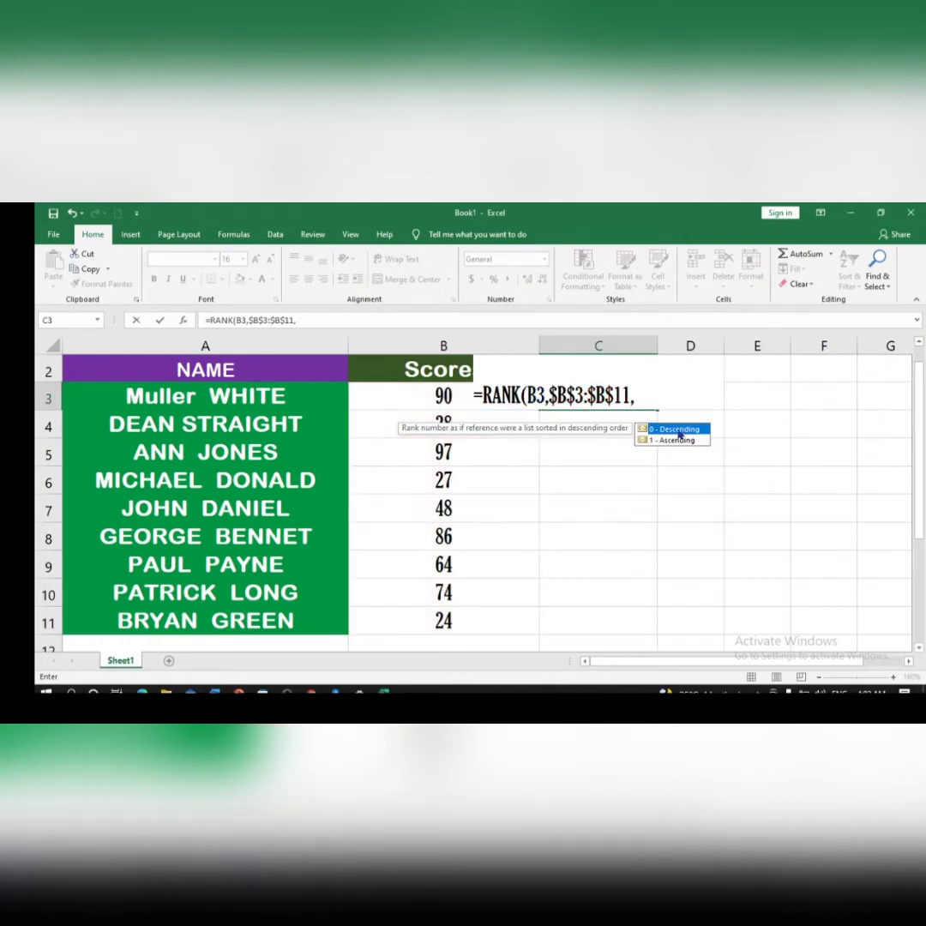
double_click(682, 433)
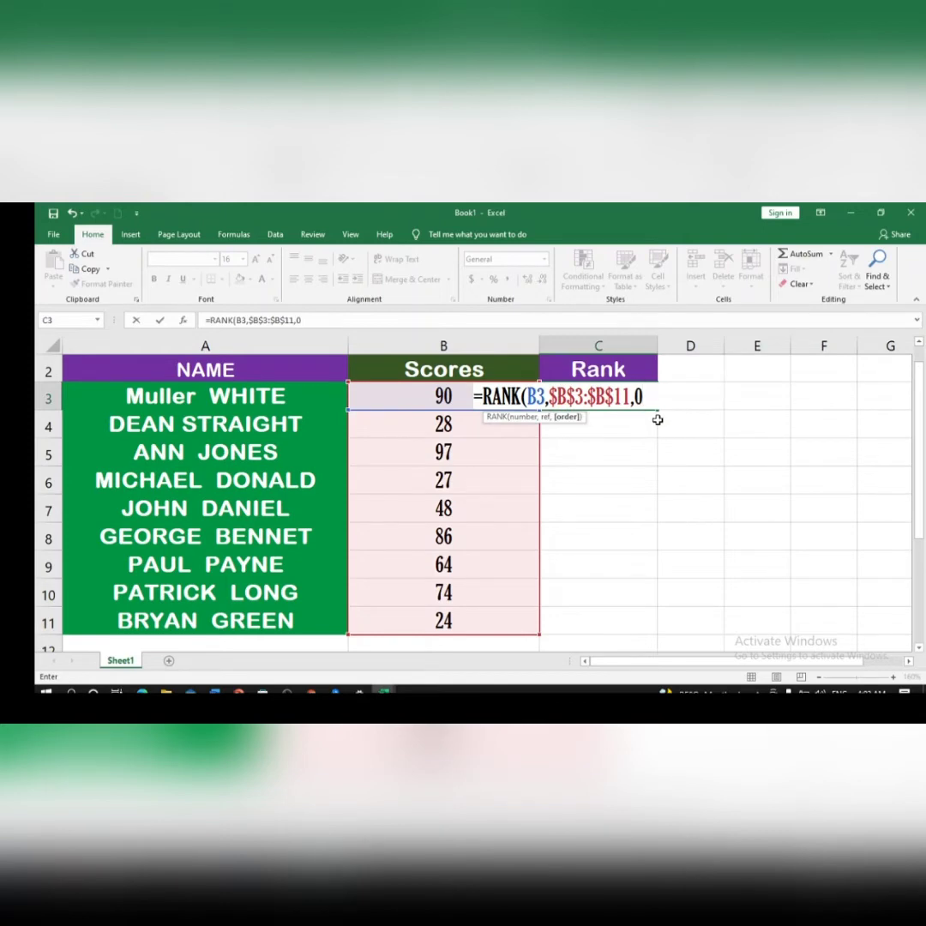
type(")")
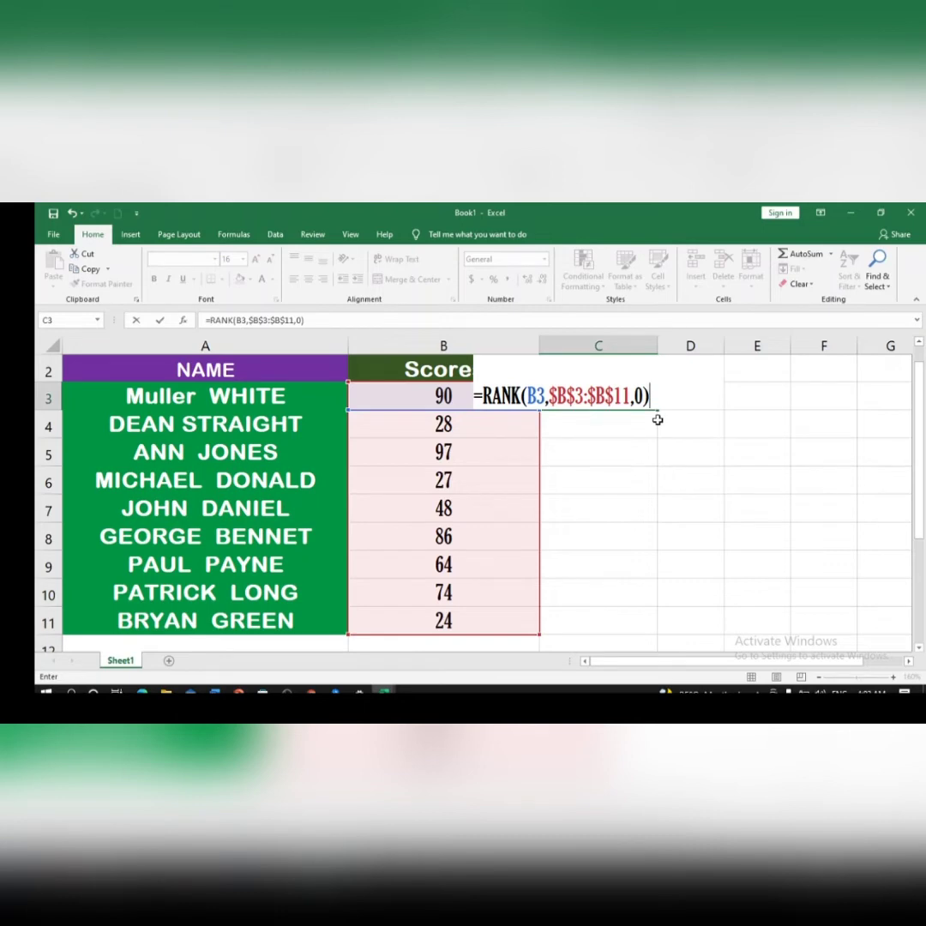
key("Return")
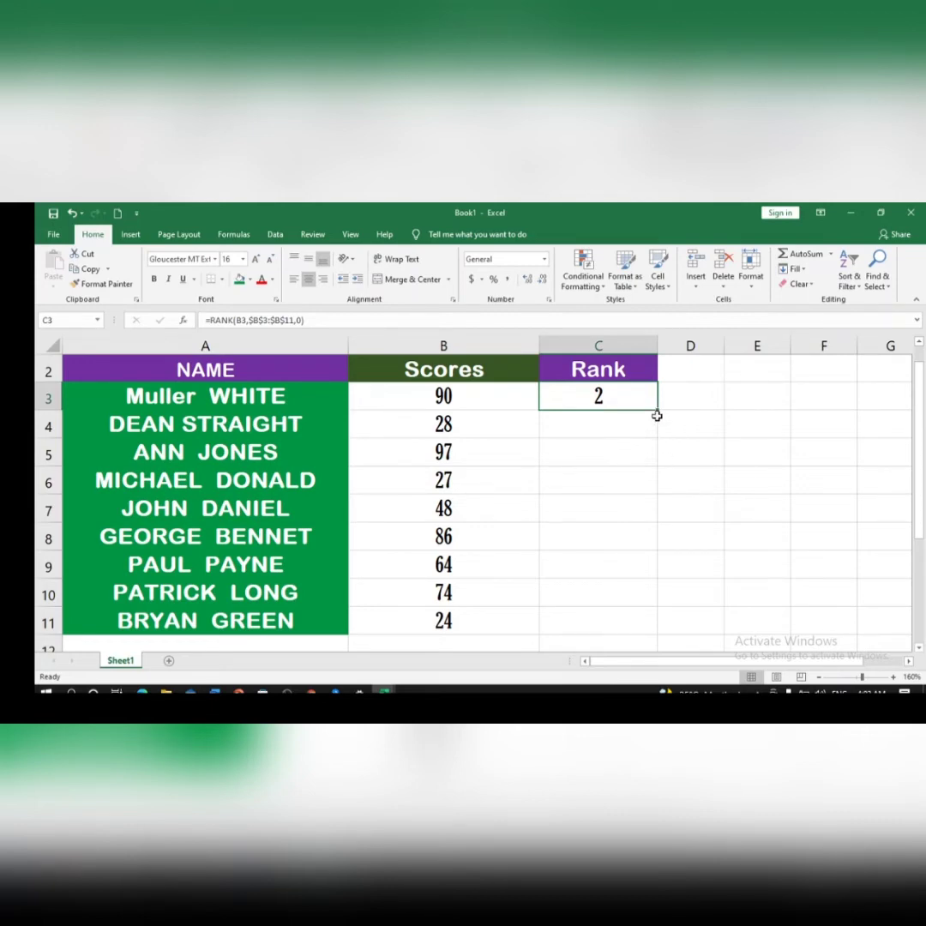
Fill the RANK formula from C3 down to C11, ranking 97 first through 24 ninth.
double_click(657, 410)
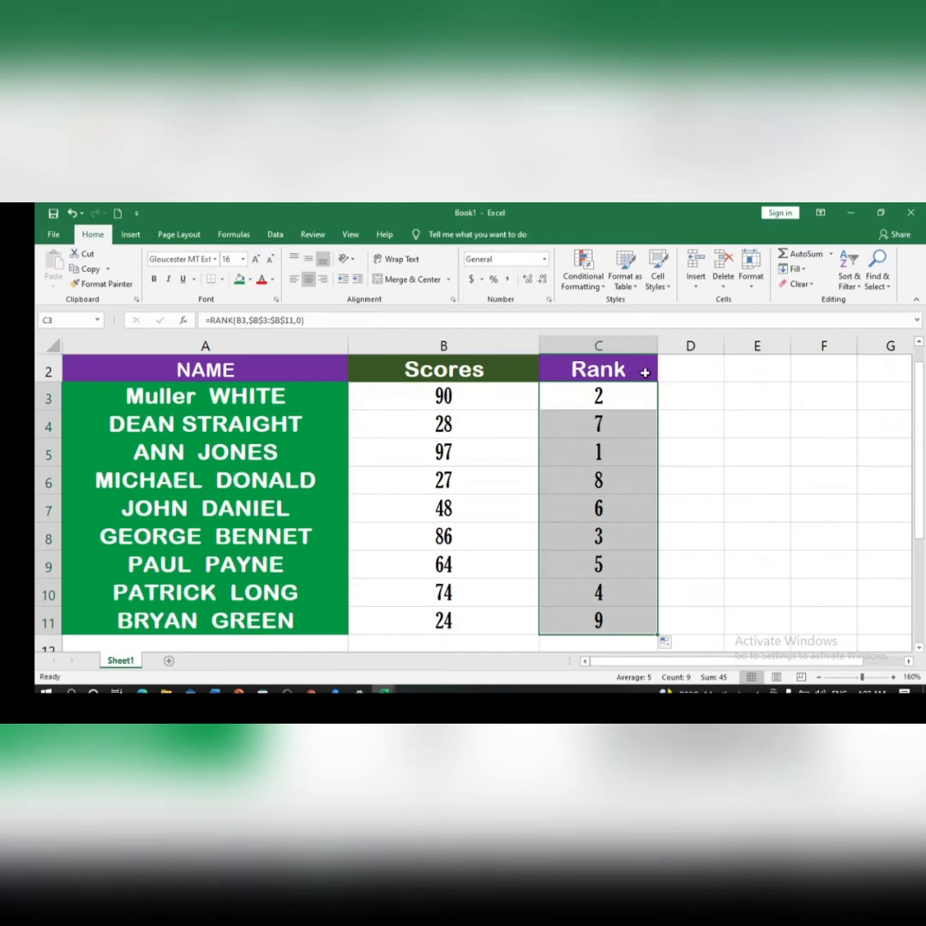
Label cell D2 with the heading 'ascending'.
left_click(686, 370)
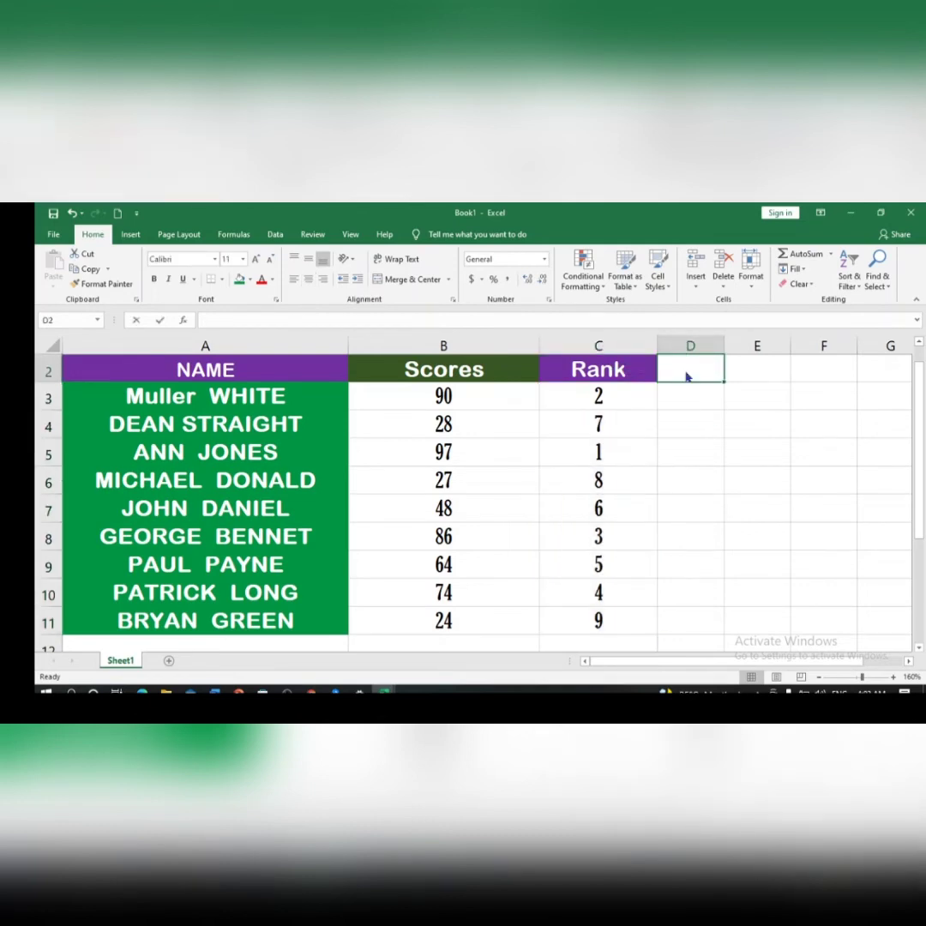
type("a")
type("sce")
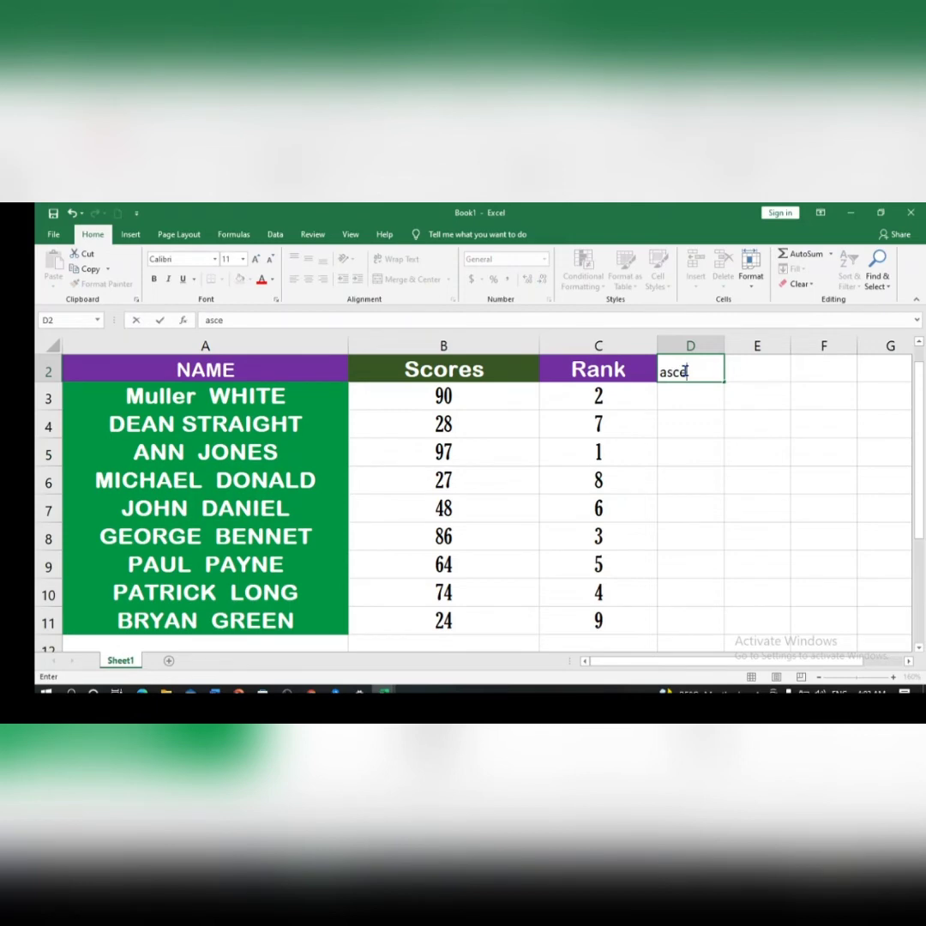
type("ndi")
type("ng")
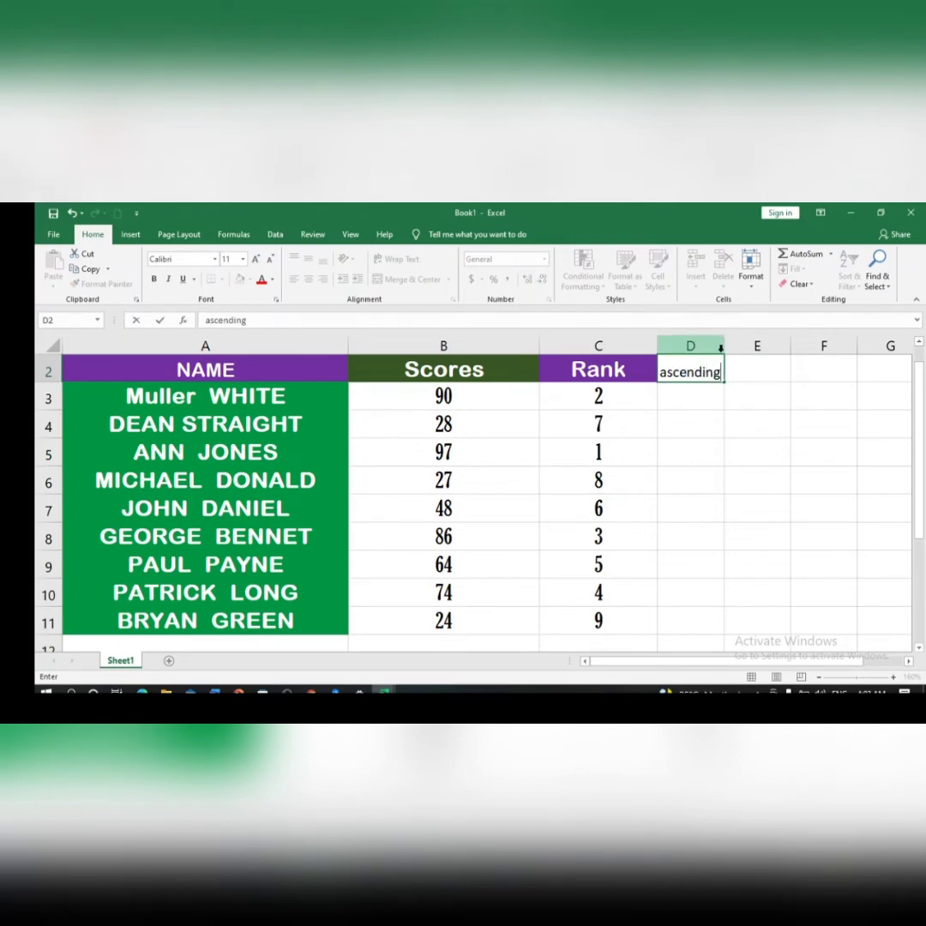
left_click(687, 396)
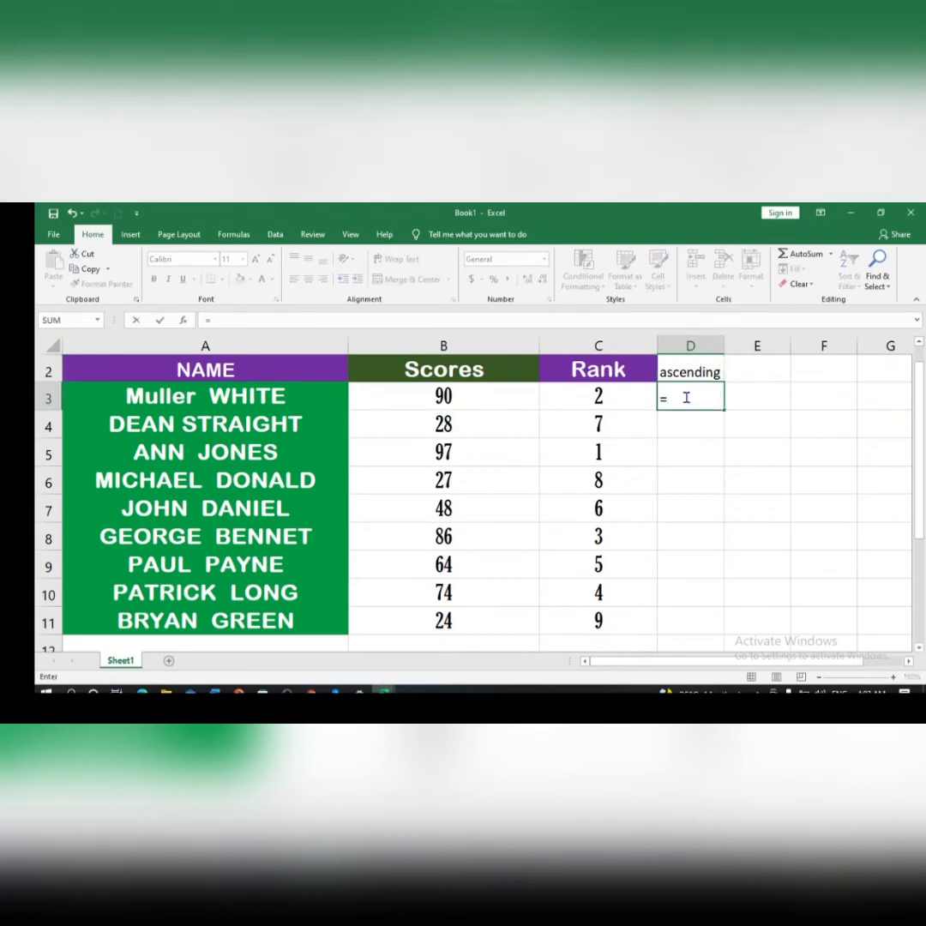
Start a plain =RANK( formula in D3, discarding the accidental RANK.EQ choice.
type("rank")
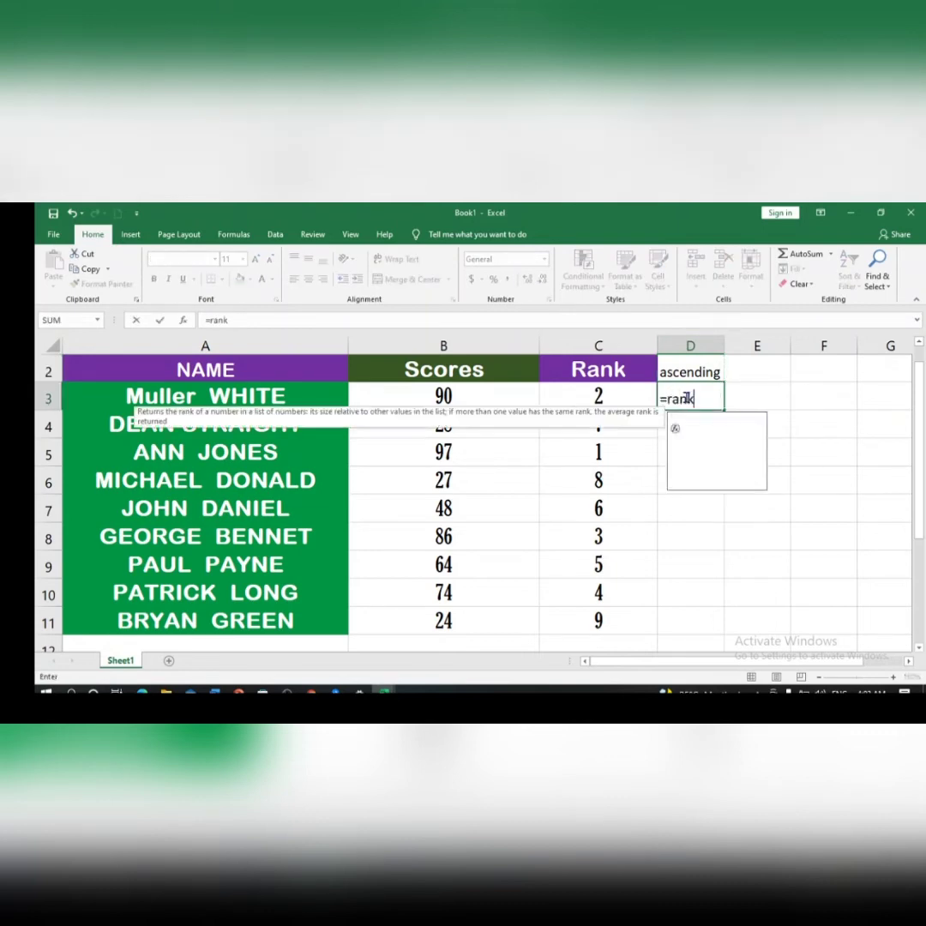
double_click(695, 429)
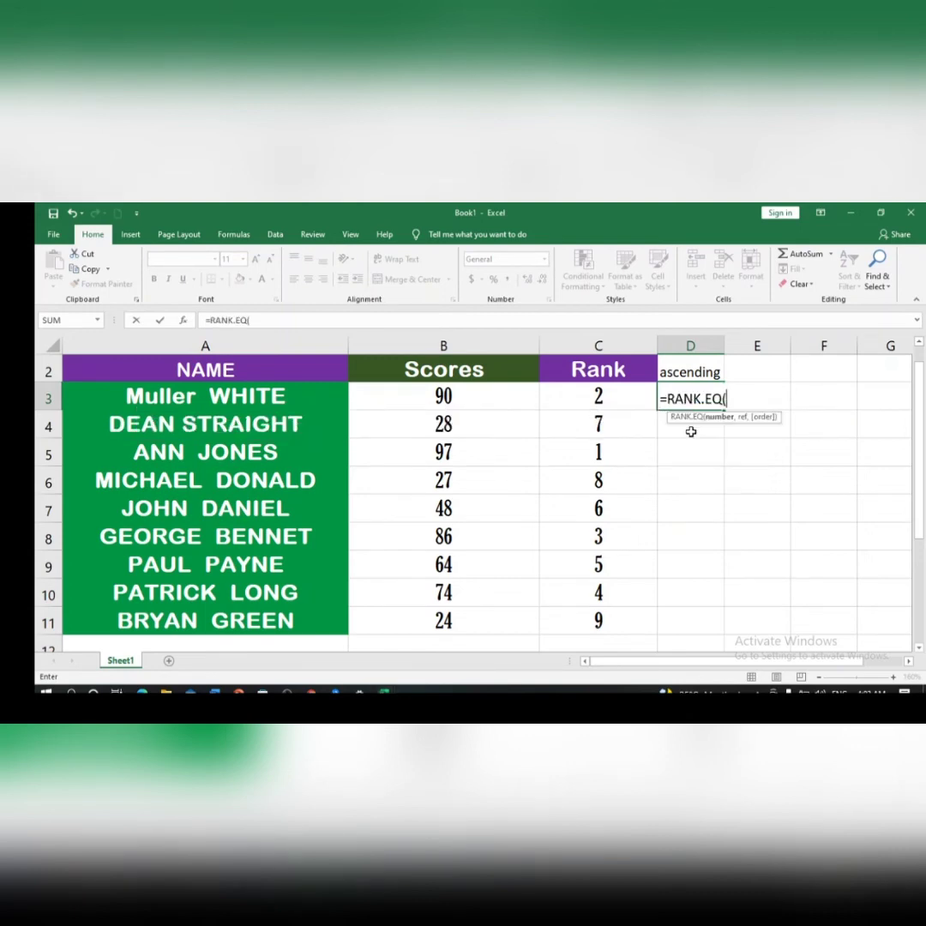
key("BackSpace")
key("BackSpace")
key("BackSpace")
key("BackSpace")
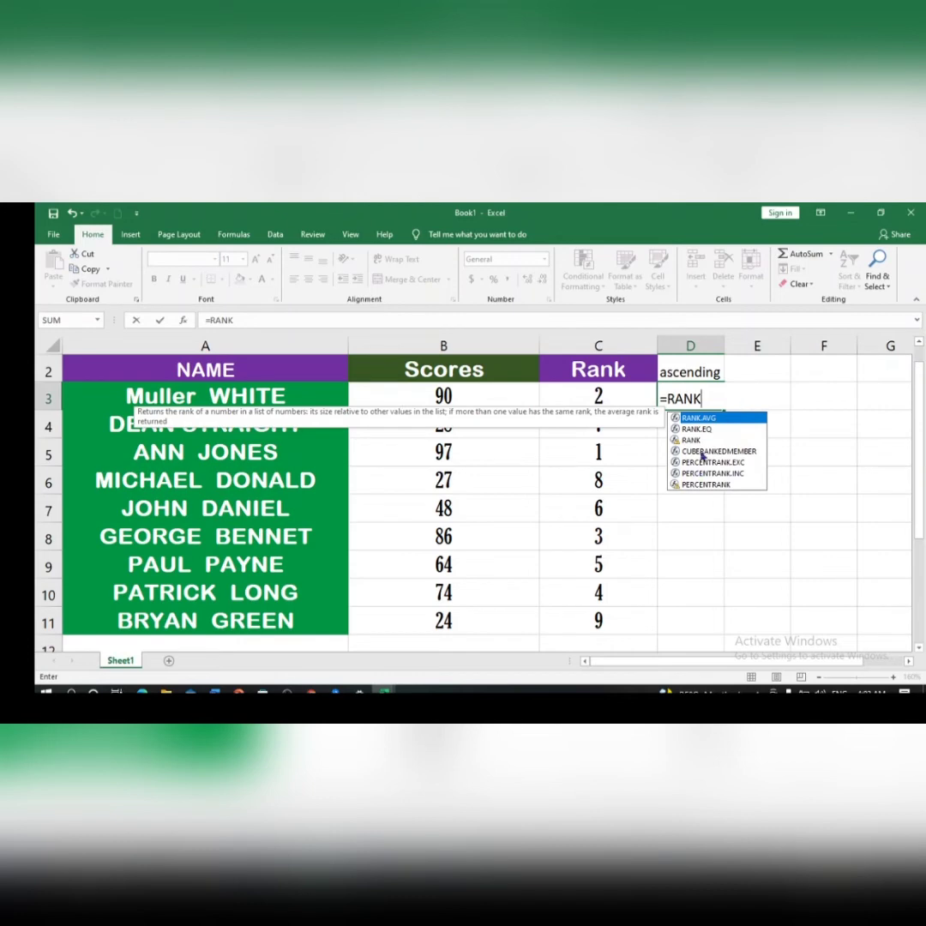
double_click(691, 440)
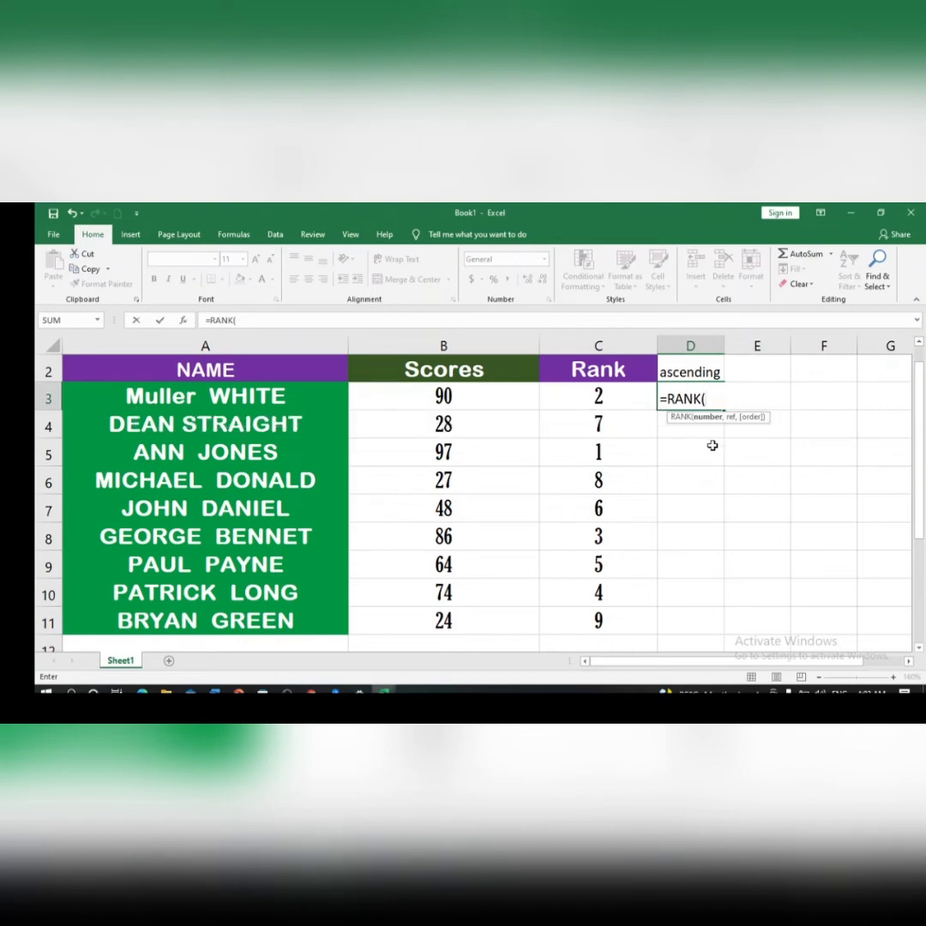
Complete D3 as =RANK(B3,$B$3:$B$11,1), ranking the 90 score 8th ascending.
left_click(450, 400)
type(",")
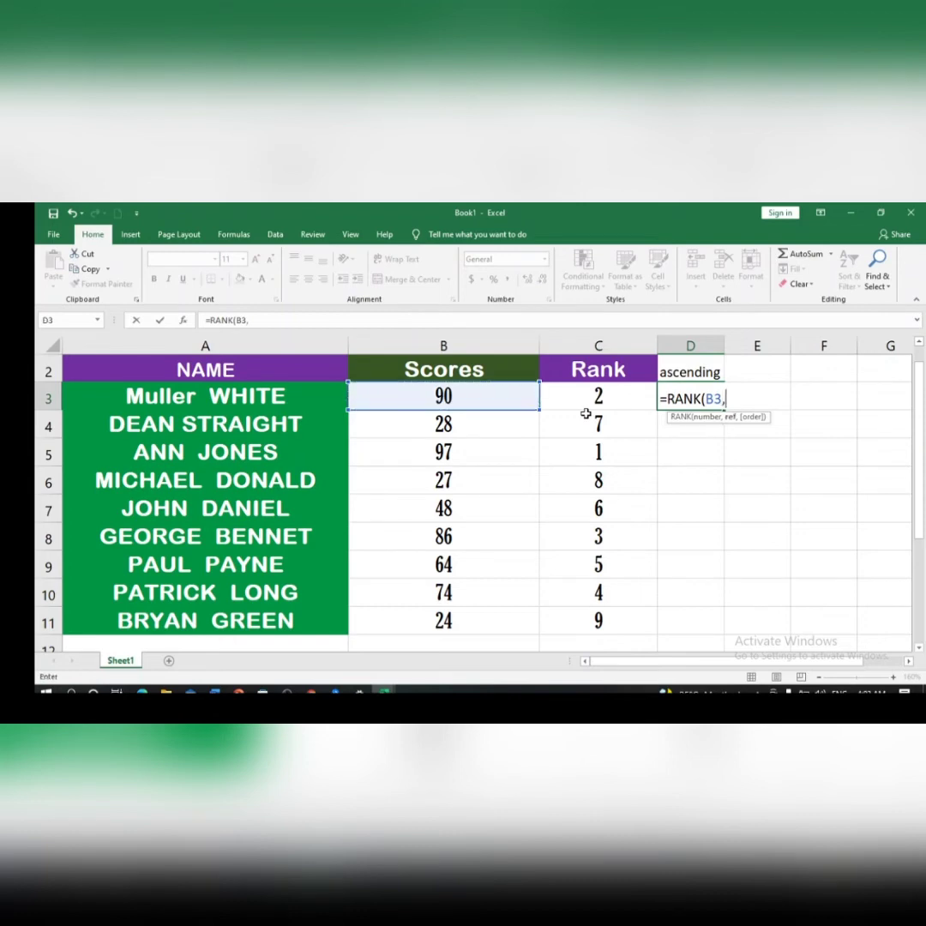
left_click_drag(485, 410, 464, 467)
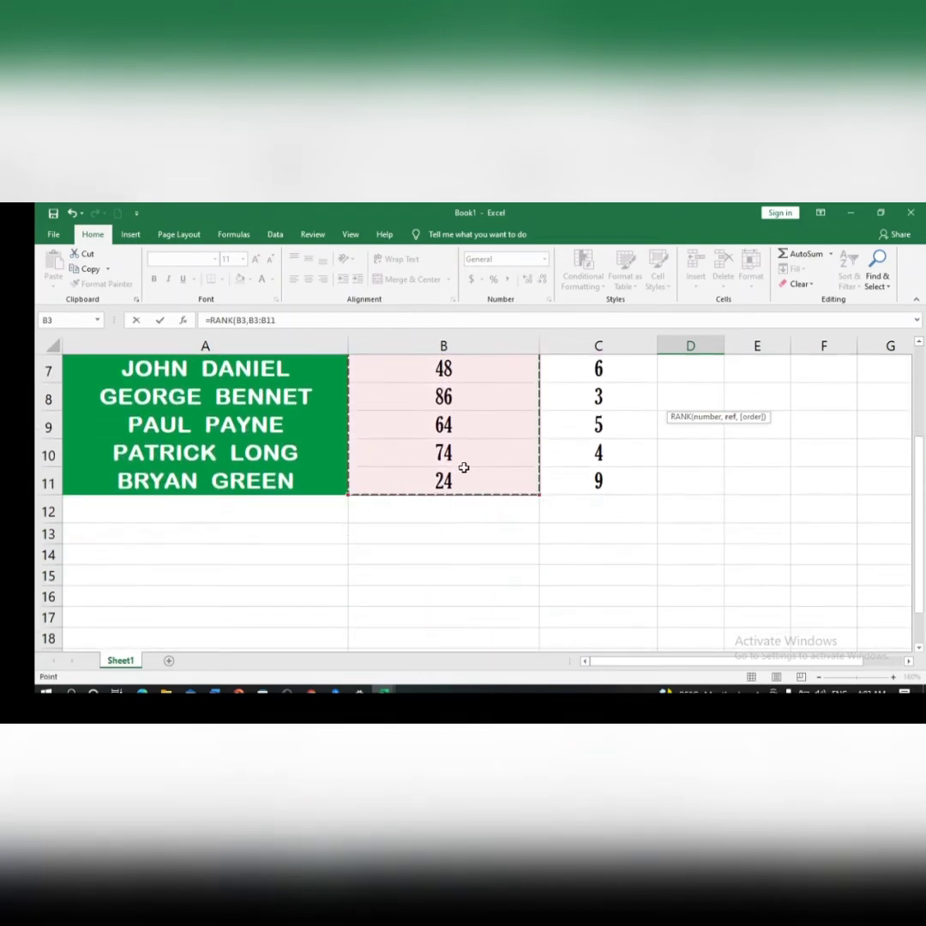
key("F4")
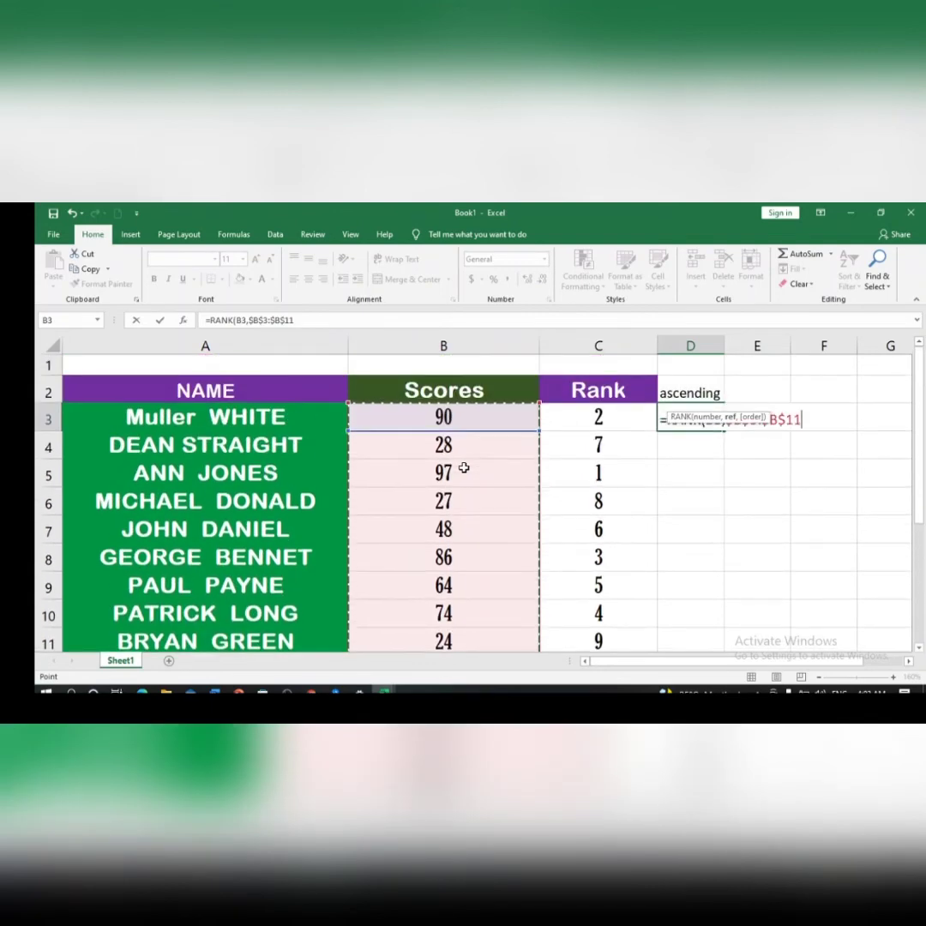
type(",")
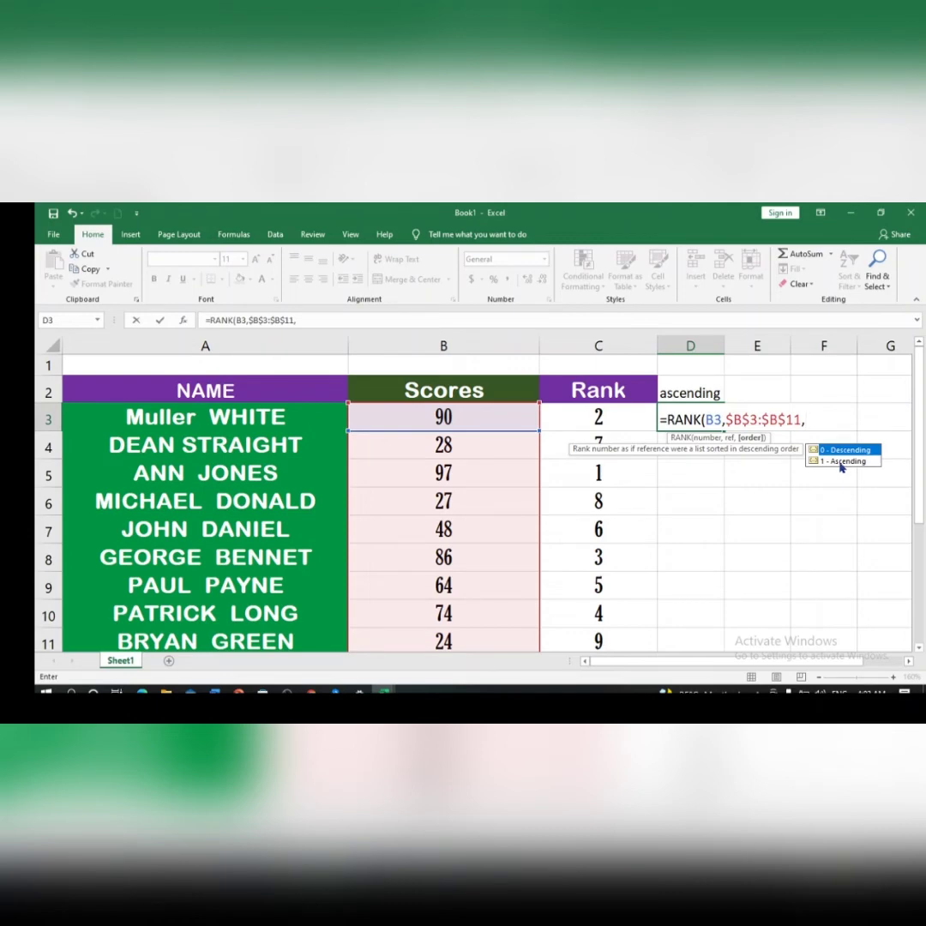
type("1)")
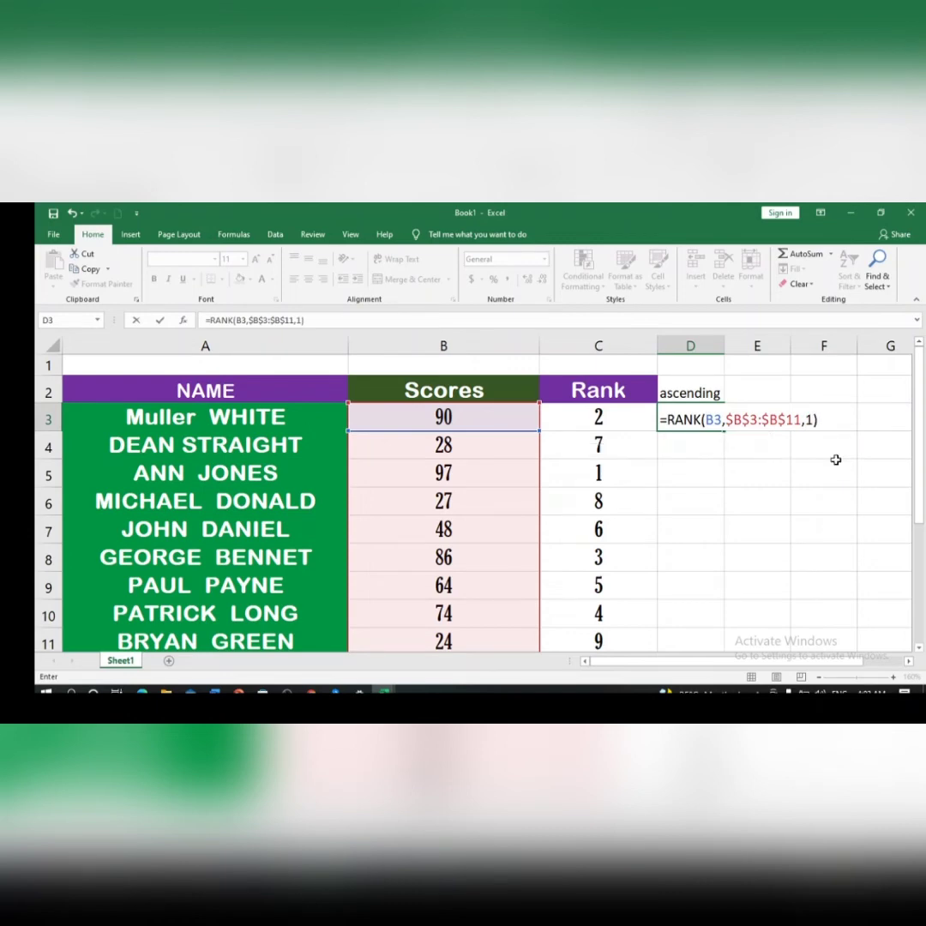
key("ctrl+Return")
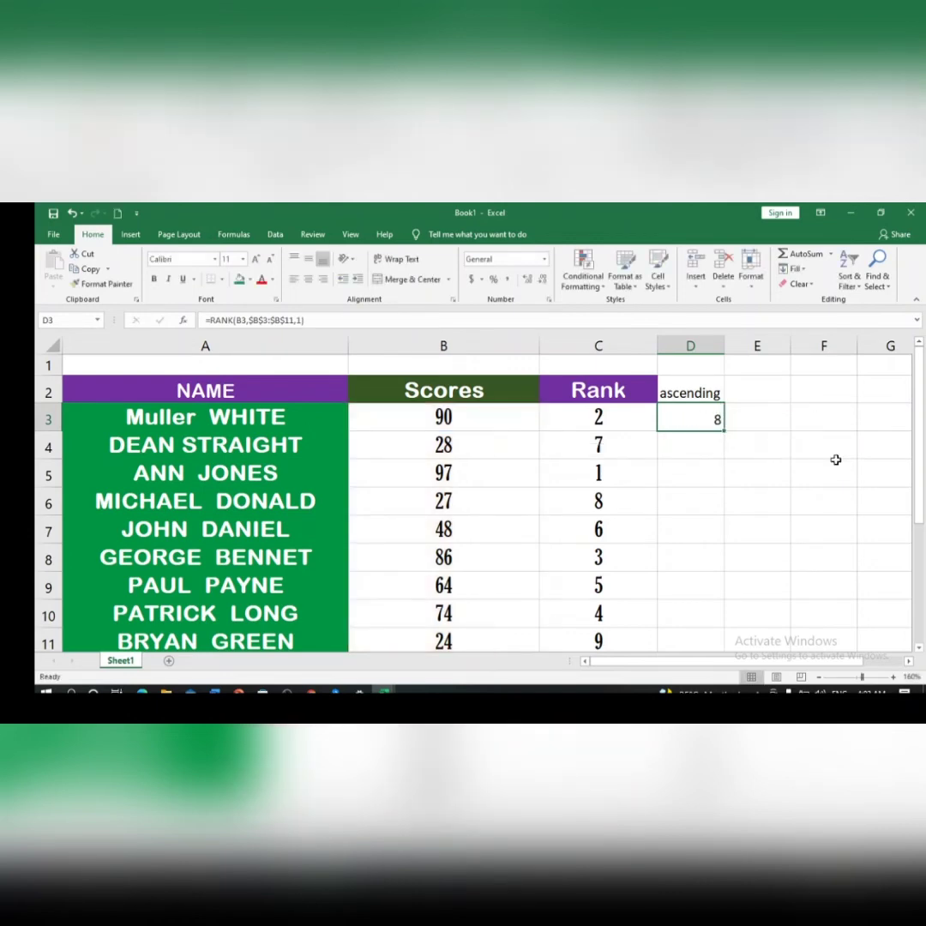
double_click(724, 429)
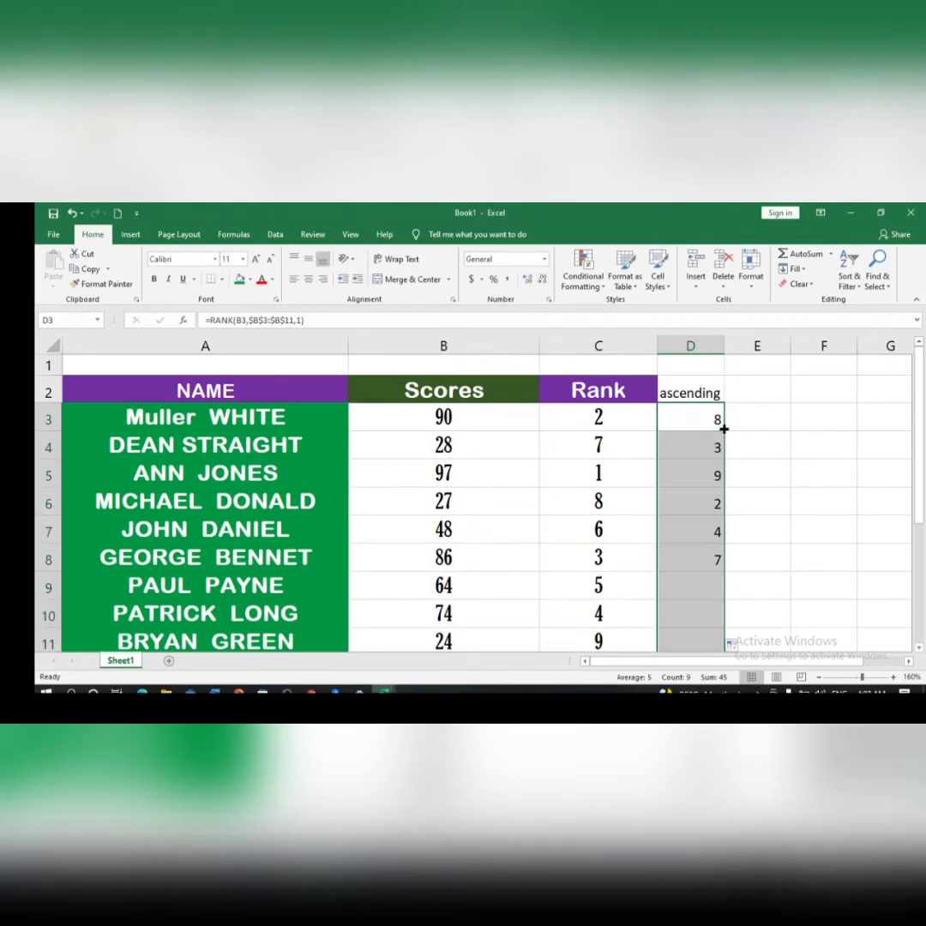
scroll(755, 586, "down", 2)
scroll(754, 585, "up", 2)
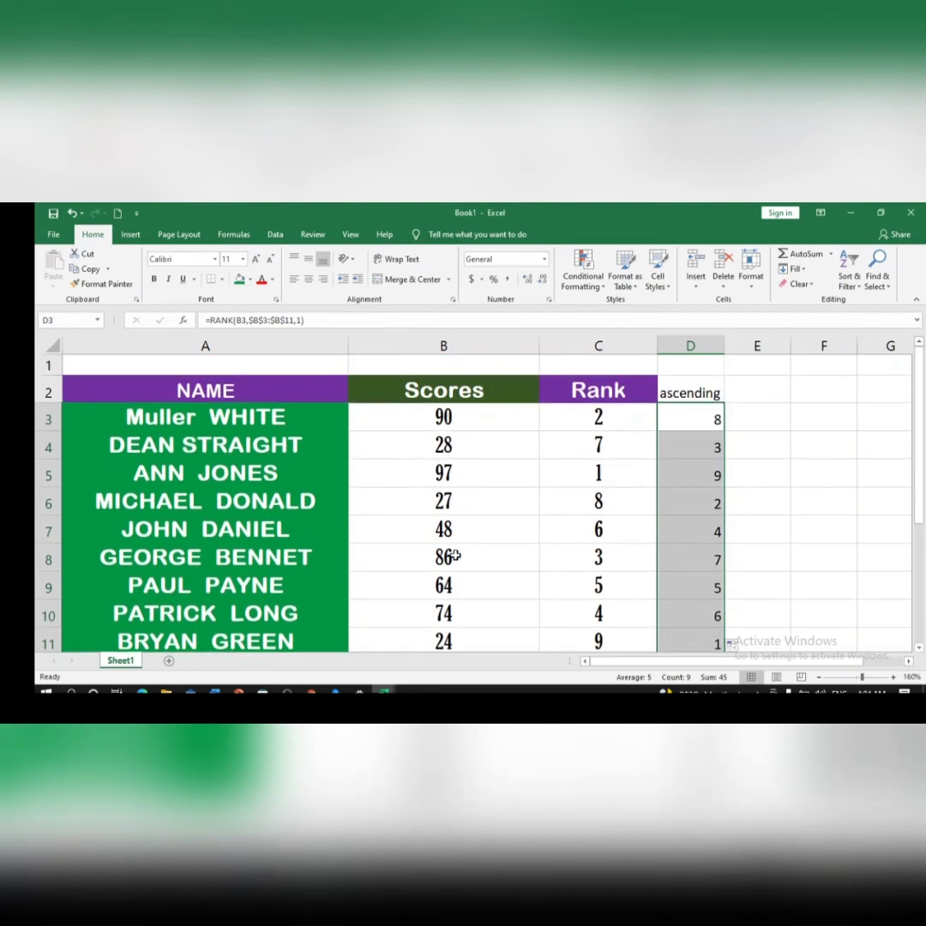
Replace the 27 in B6 with 64, tying both 64s at 5th descending.
left_click(463, 506)
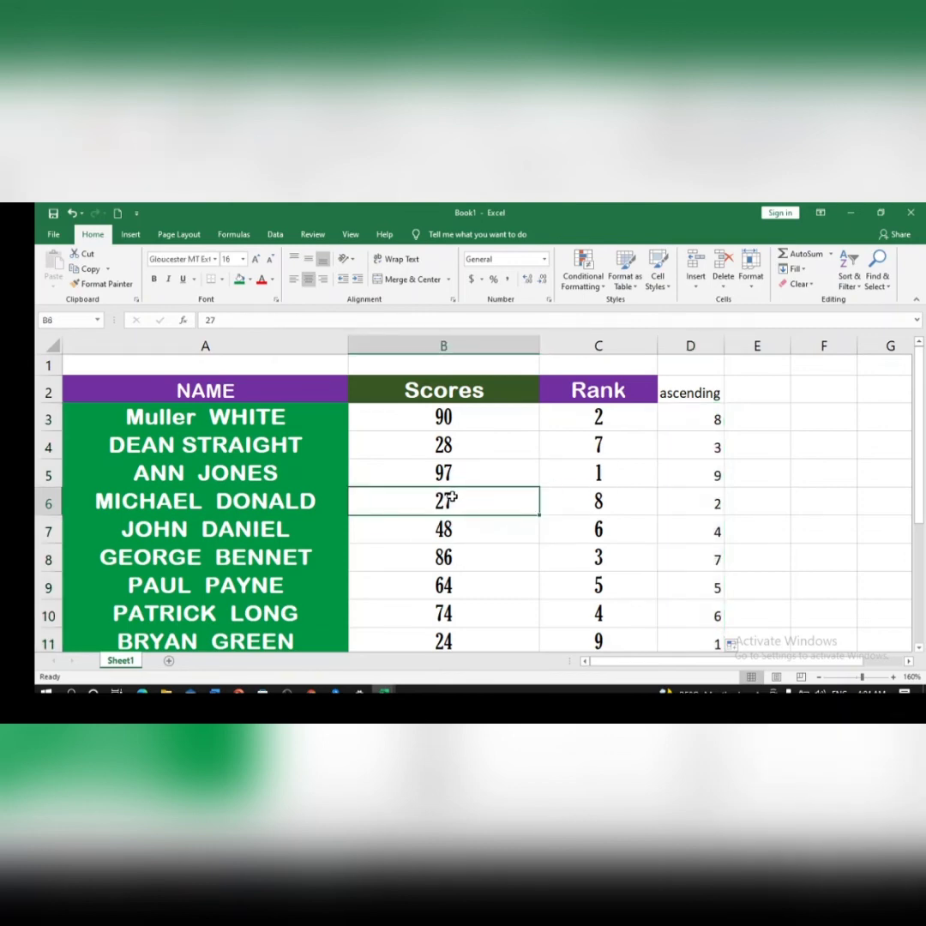
double_click(447, 502)
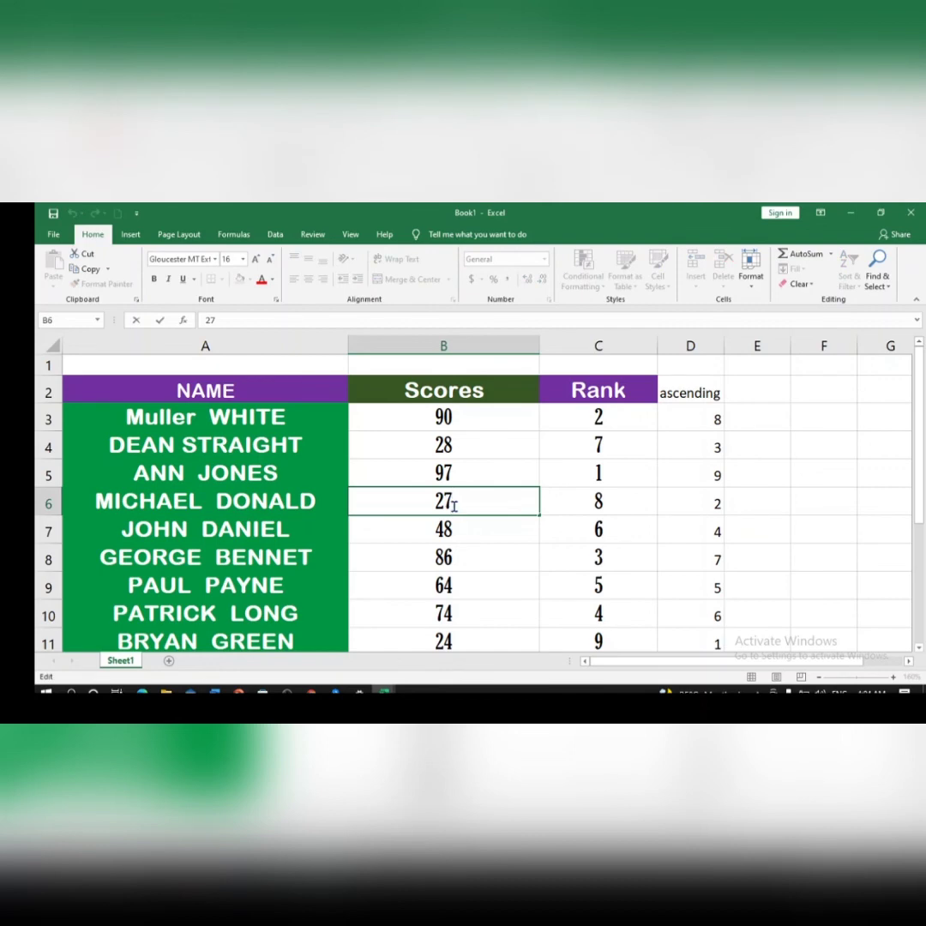
key("BackSpace")
key("BackSpace")
type("64")
key("ctrl+Return")
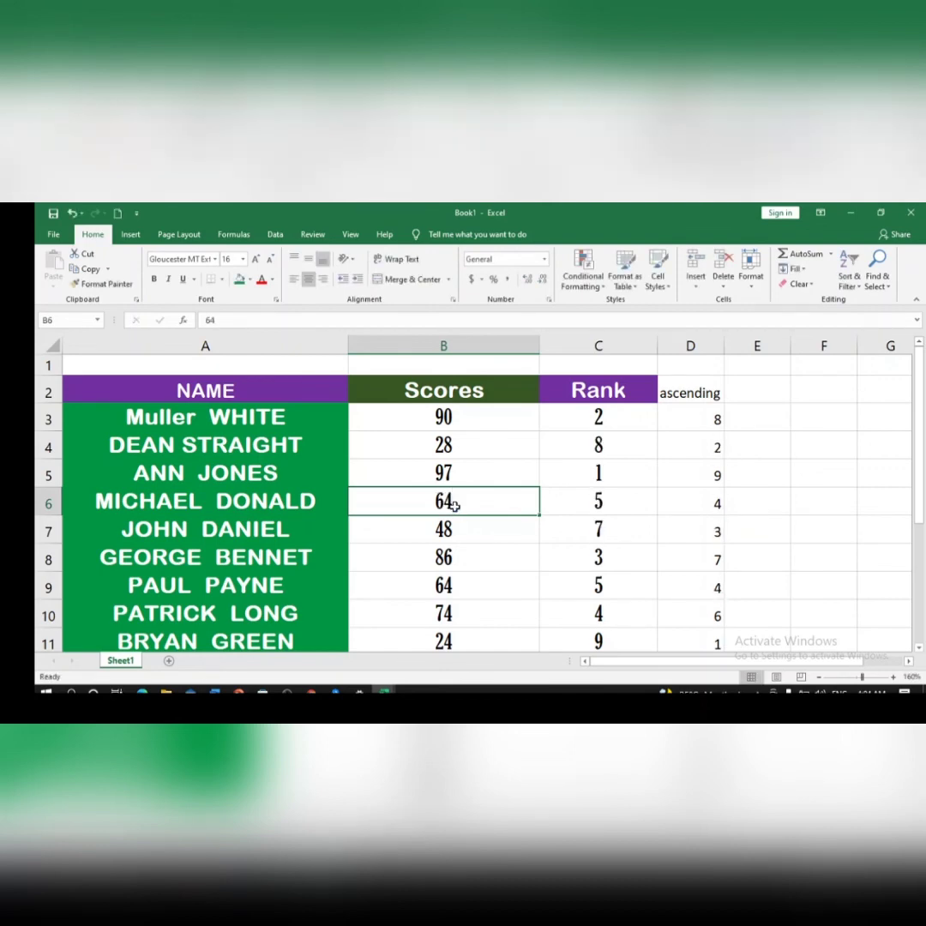